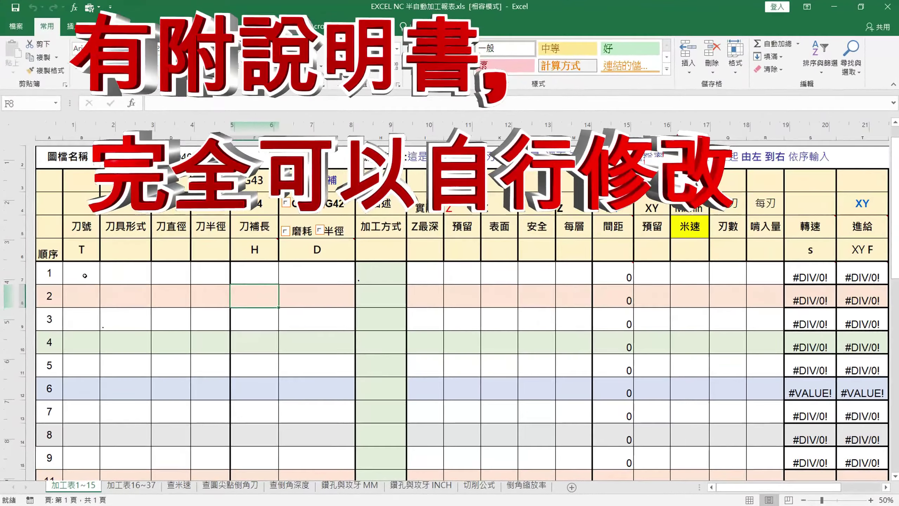
# Enter tool number 1 for sequence row 1 and choose 平刀 as its tool type
pyautogui.click(128, 258)
pyautogui.doubleClick(128, 258)
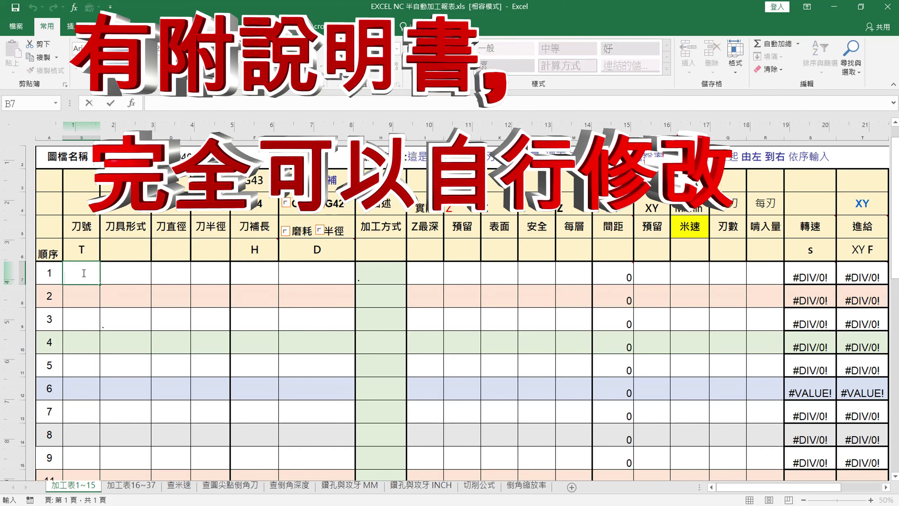
pyautogui.write('1')
pyautogui.click(102, 275)
pyautogui.scroll(5, 102, 275)
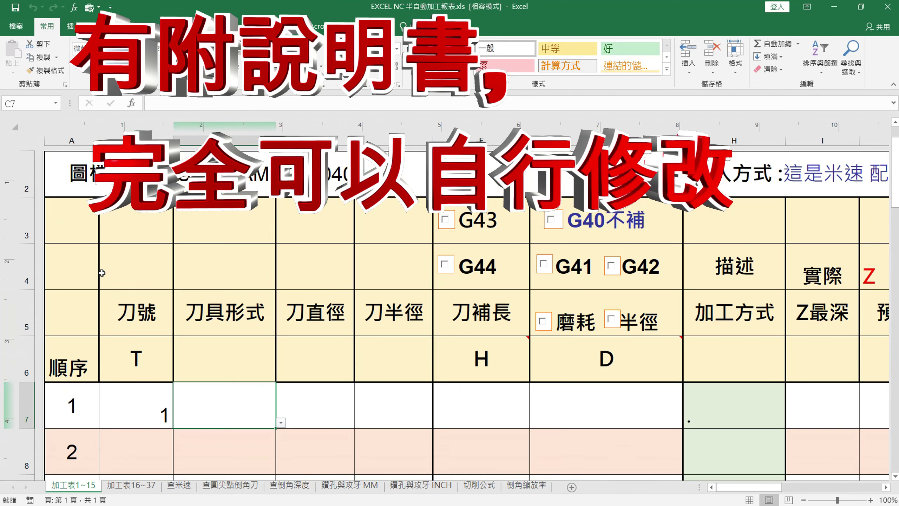
pyautogui.click(280, 424)
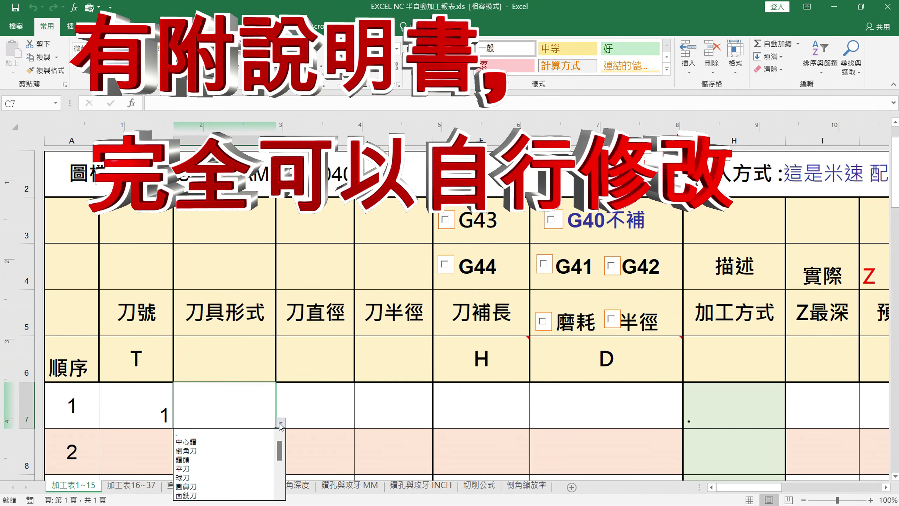
pyautogui.click(187, 469)
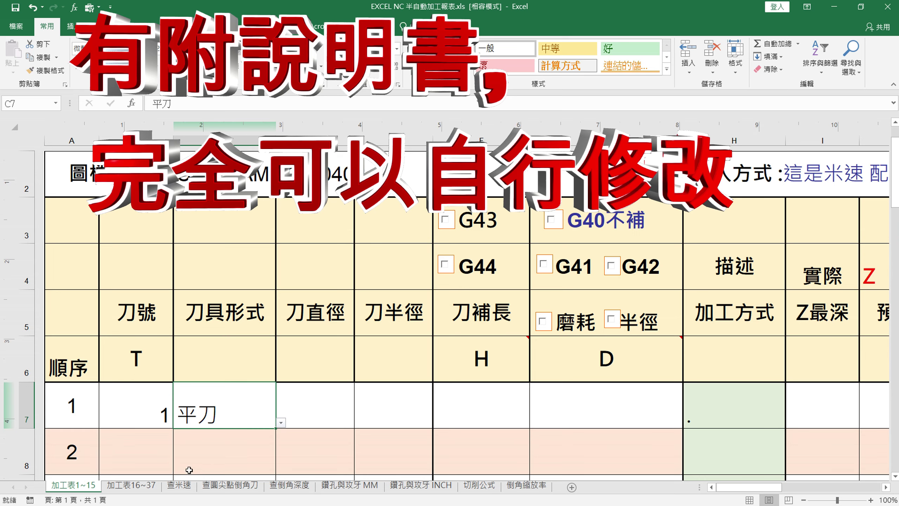
# Set the tool diameter (刀直徑) in row 1 to 10 and the tool radius (刀半徑) to 0
pyautogui.click(326, 417)
pyautogui.keyDown('ctrl'); pyautogui.scroll(-5, 326, 417); pyautogui.keyUp('ctrl')
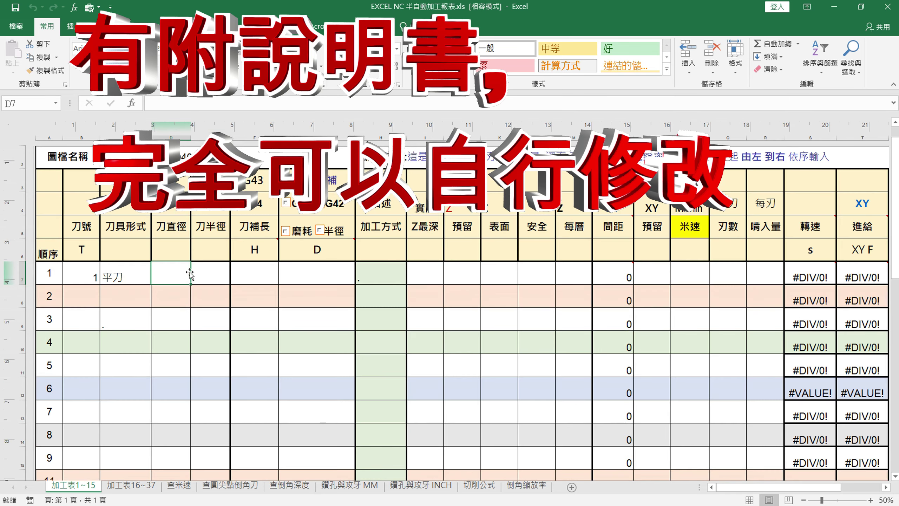
pyautogui.write('1')
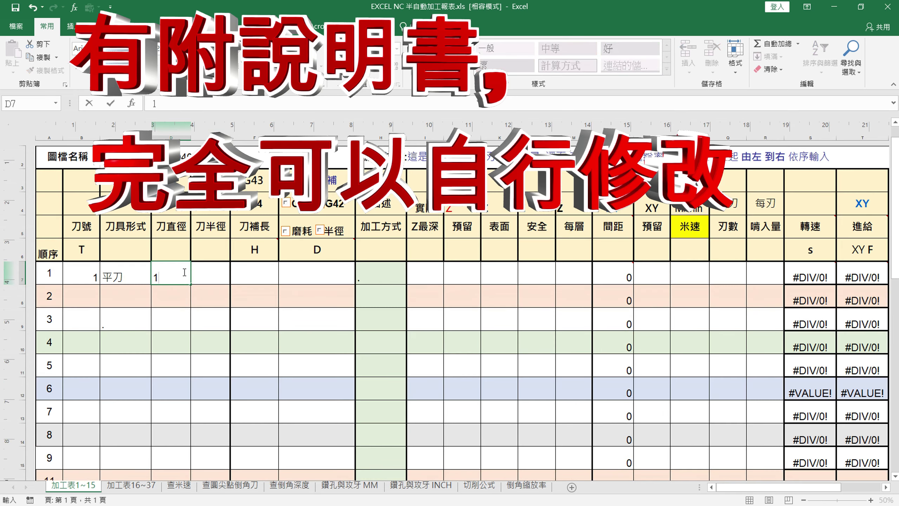
pyautogui.write('0')
pyautogui.doubleClick(220, 276)
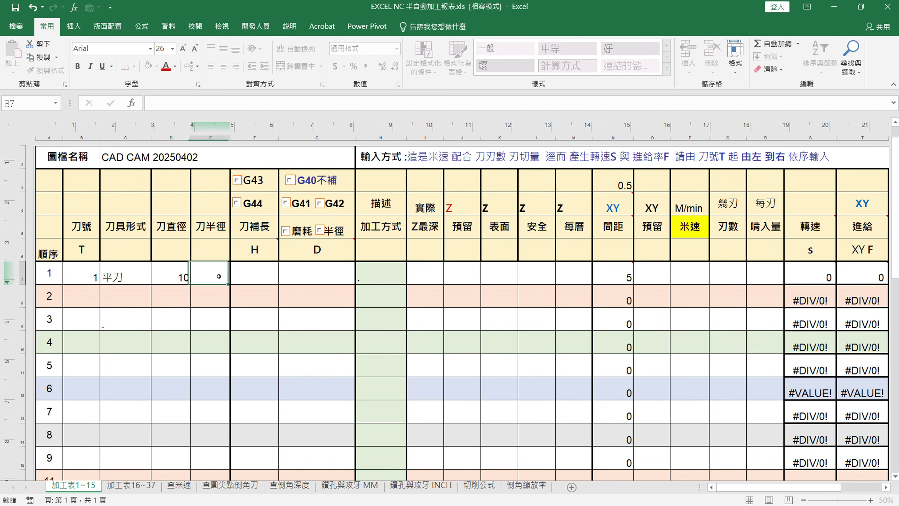
pyautogui.write('0')
# Enter 1 for both the H and D offsets in row 1 and enable the G40不補 option
pyautogui.click(255, 274)
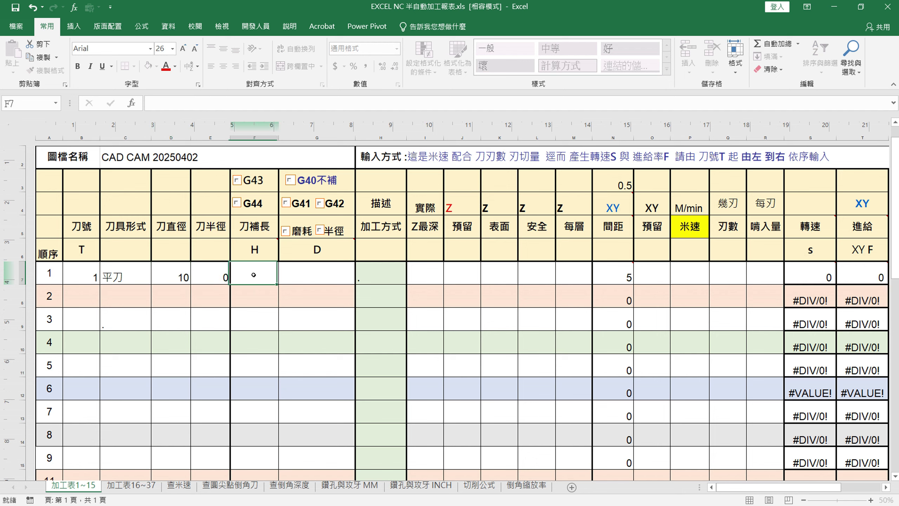
pyautogui.write('1')
pyautogui.press('Tab')
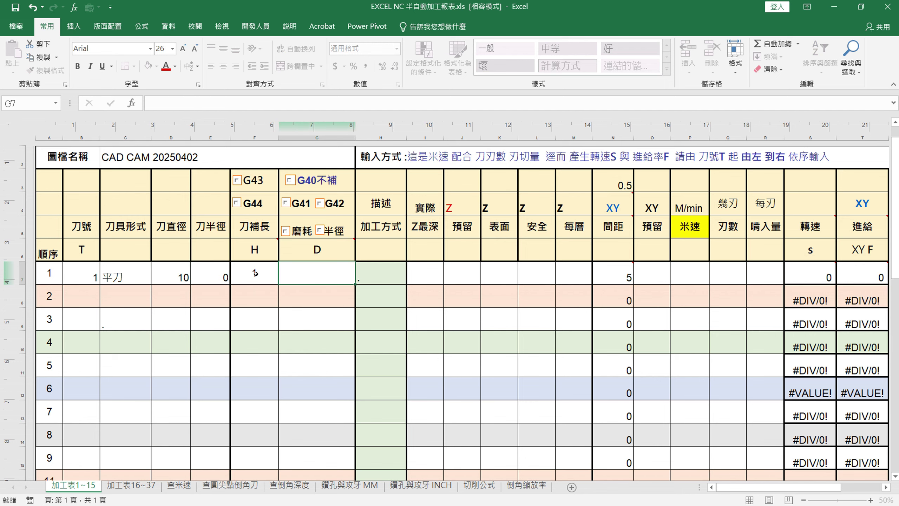
pyautogui.write('1')
pyautogui.click(289, 182)
pyautogui.click(290, 182)
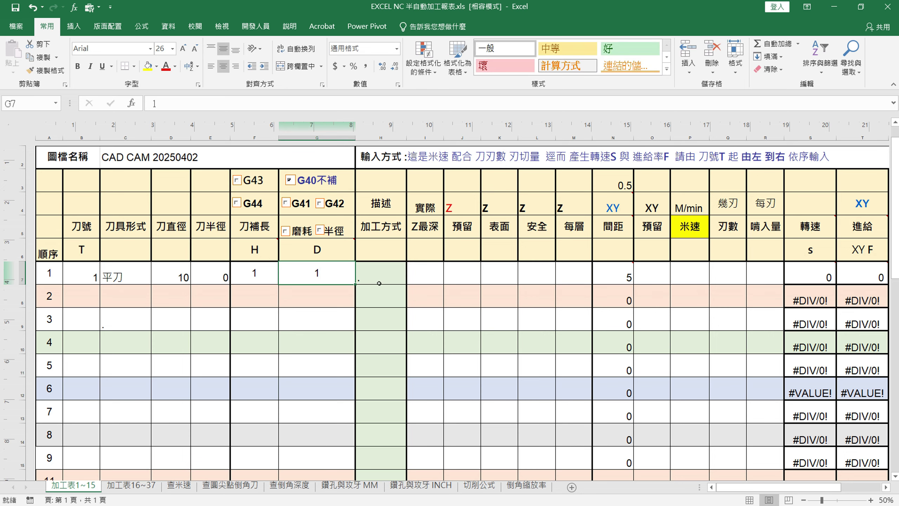
# Choose 沿邊粗銑 as the machining method (加工方式) in row 1
pyautogui.click(401, 277)
pyautogui.scroll(5, 400, 277)
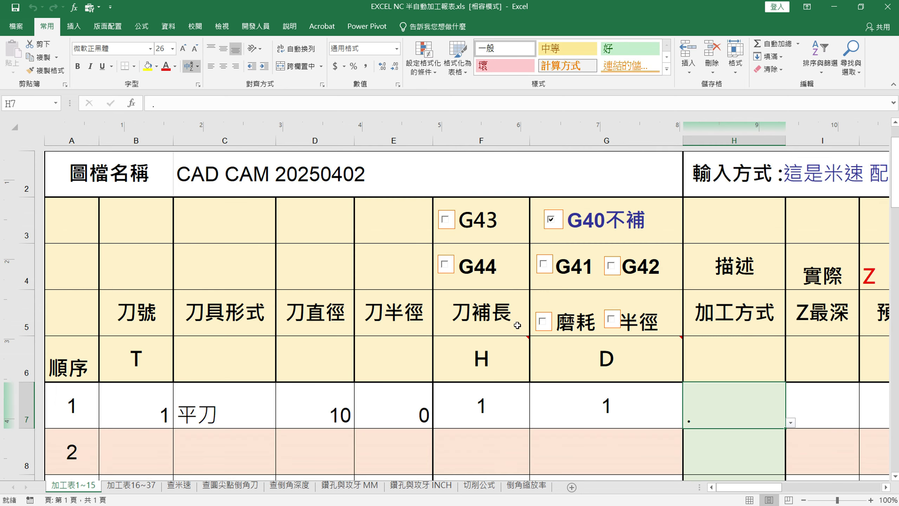
pyautogui.click(791, 424)
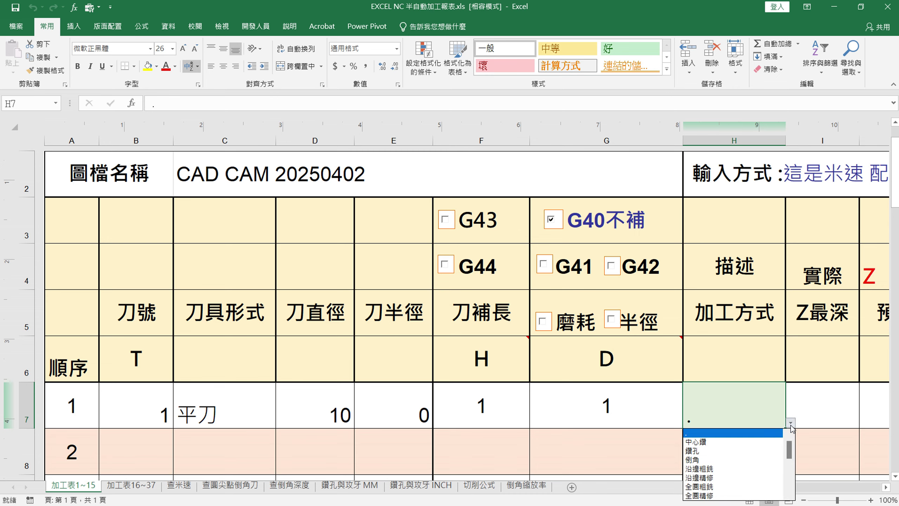
pyautogui.click(715, 469)
# Set the deepest Z (Z最深) in row 1 to -10 and the Z allowance (預留) to 0.2
pyautogui.click(820, 412)
pyautogui.scroll(-5, 821, 412)
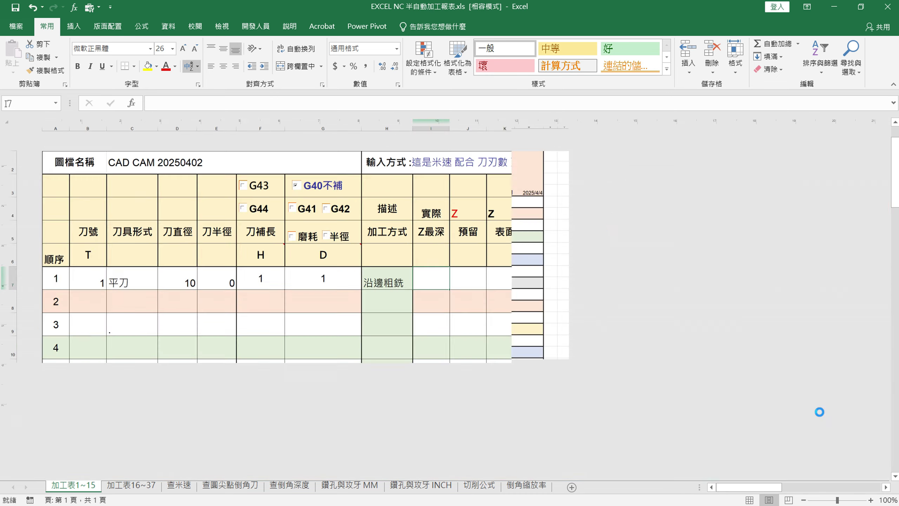
pyautogui.doubleClick(436, 278)
pyautogui.write('-10')
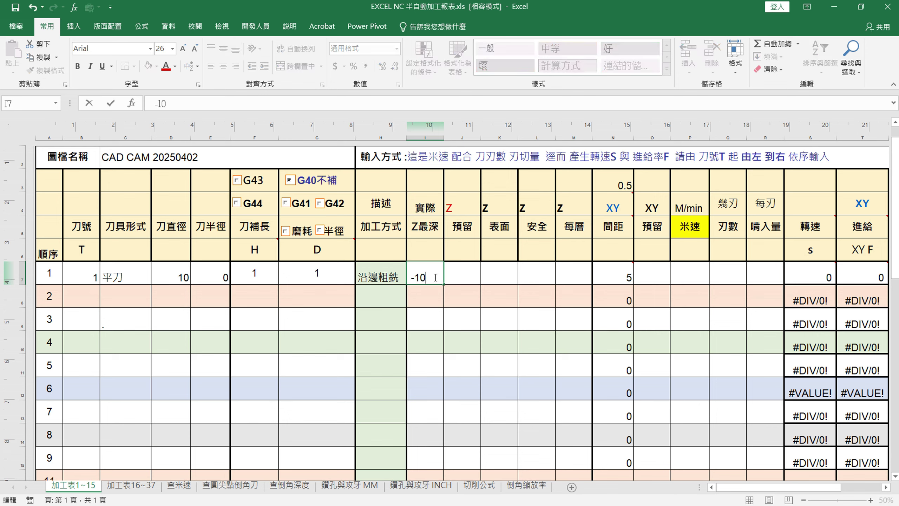
pyautogui.doubleClick(452, 276)
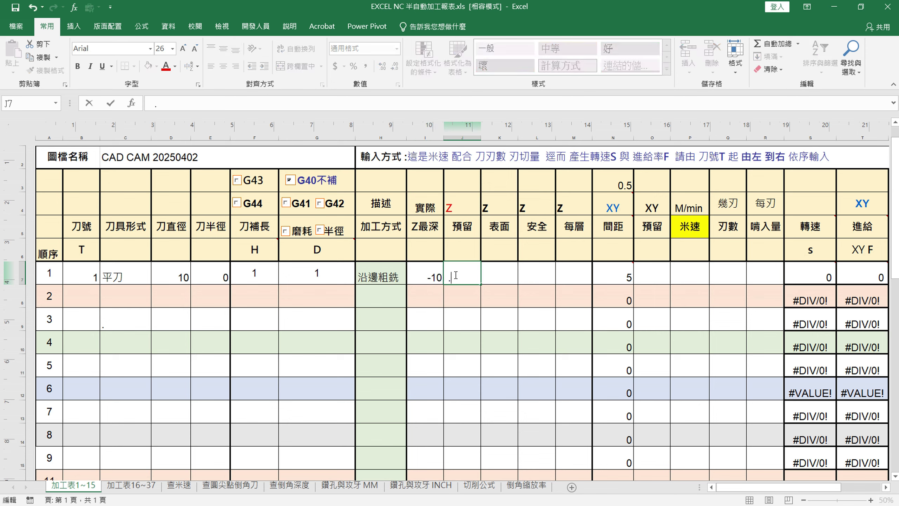
pyautogui.press('Tab')
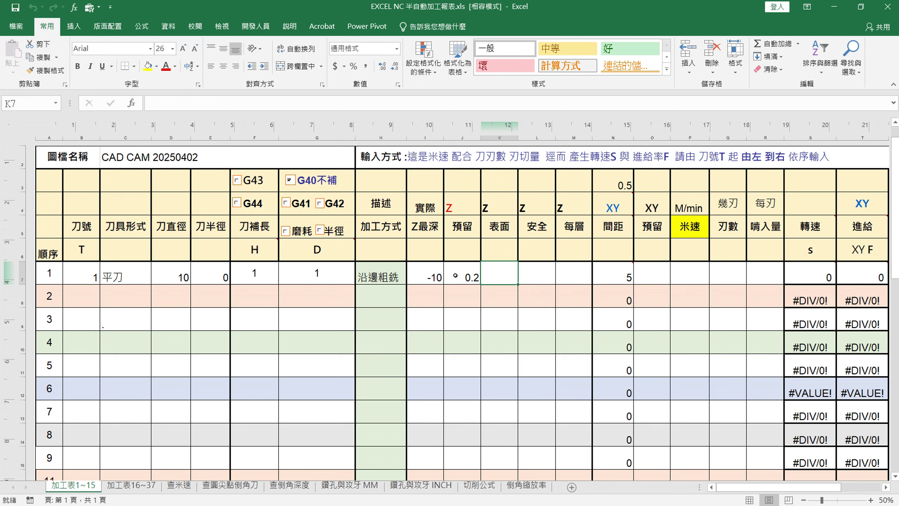
# Fill in row 1's remaining Z values: surface (表面) 0, safety (安全) 30 and per layer (每層) -1
pyautogui.write('0')
pyautogui.press('Tab')
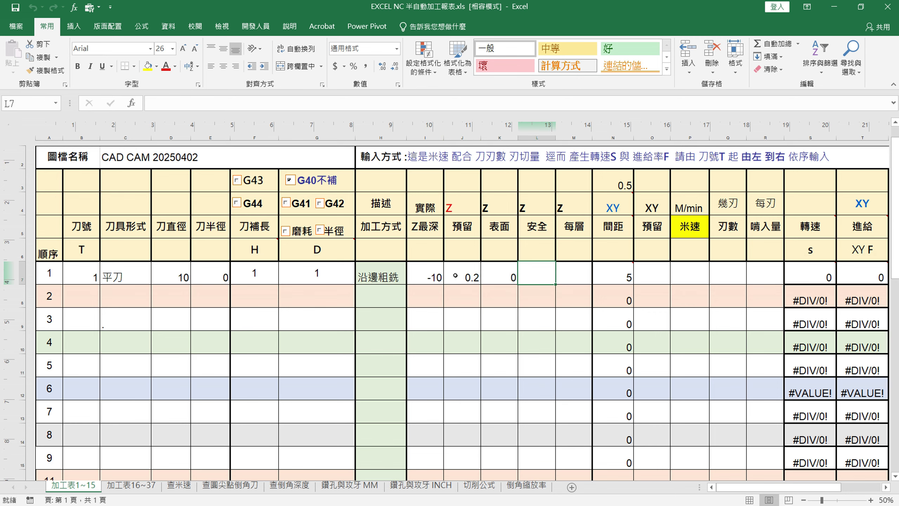
pyautogui.write('30')
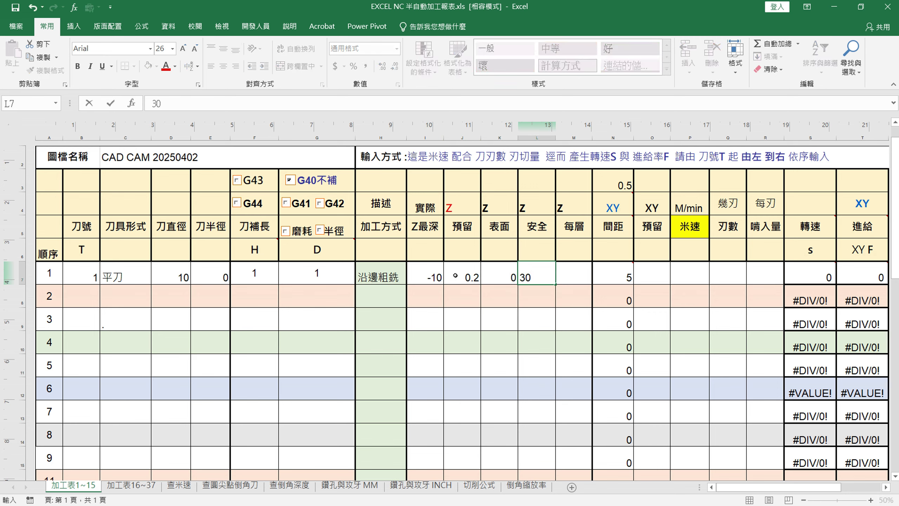
pyautogui.press('Tab')
pyautogui.write('-1')
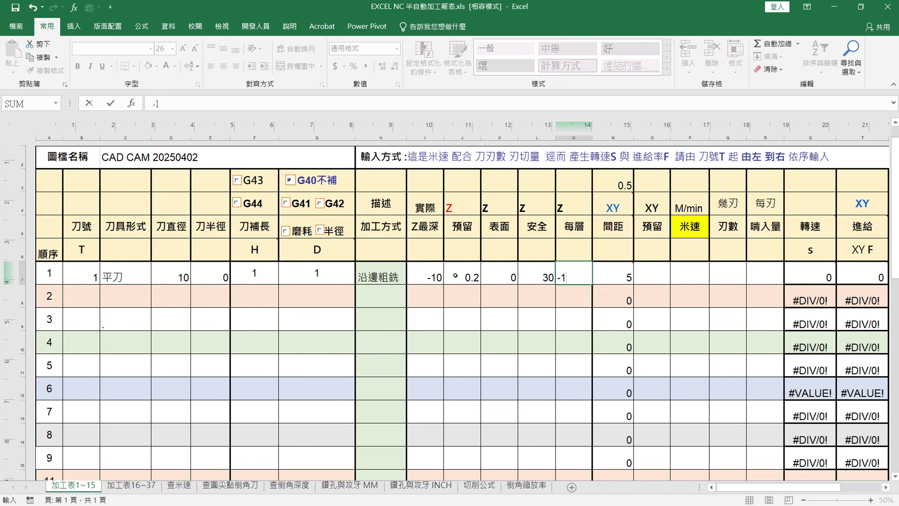
pyautogui.press('Tab')
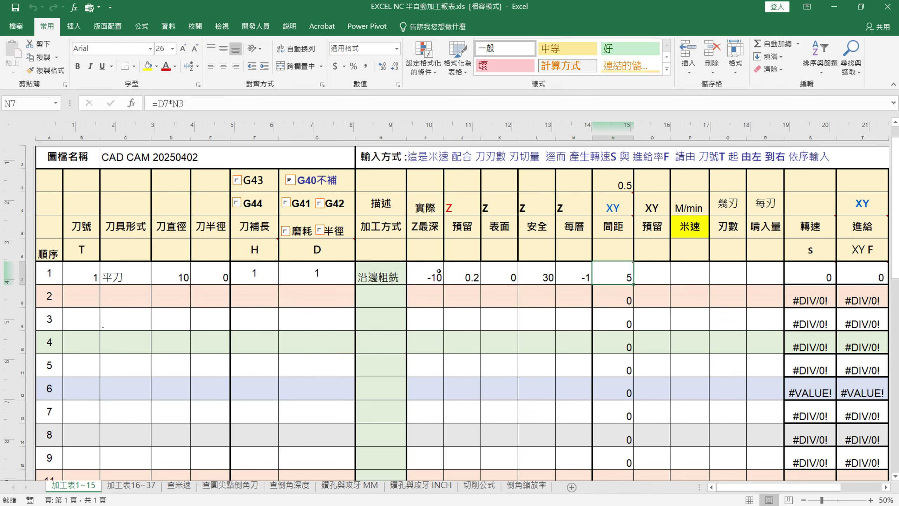
# Keep the XY spacing formula in row 1, set the XY allowance to 0.2 and the cutting speed (米速) to 300
pyautogui.press('Tab')
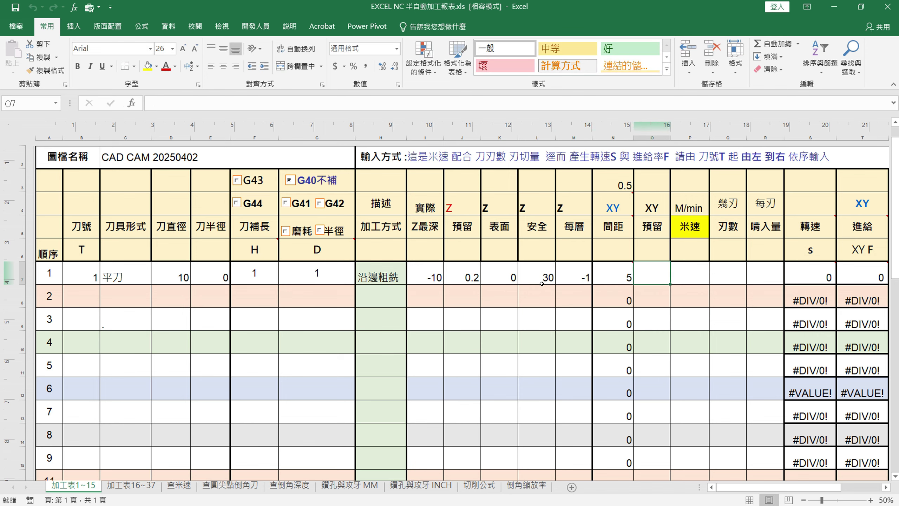
pyautogui.write('0.2')
pyautogui.press('Tab')
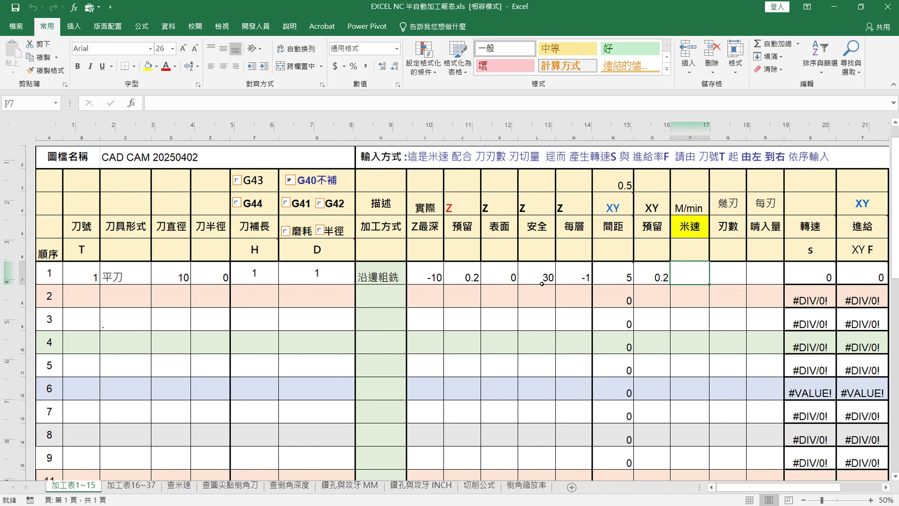
pyautogui.write('300')
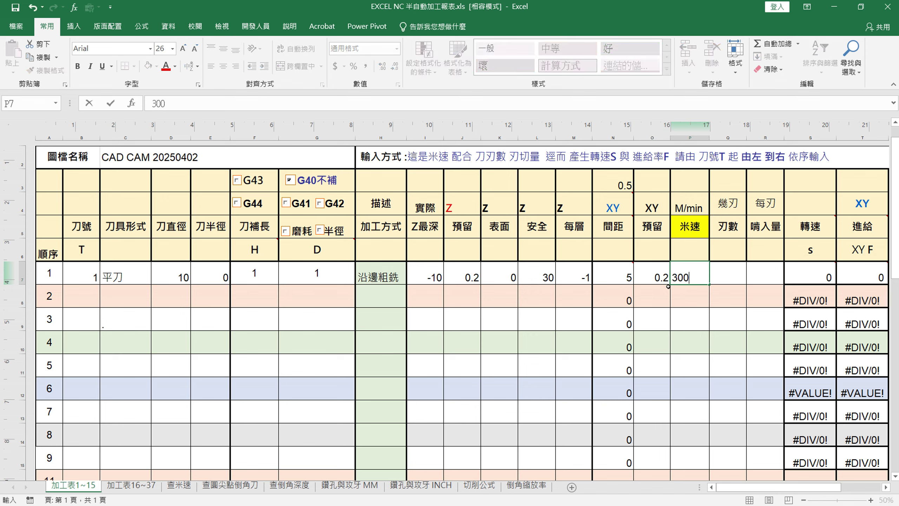
pyautogui.press('Tab')
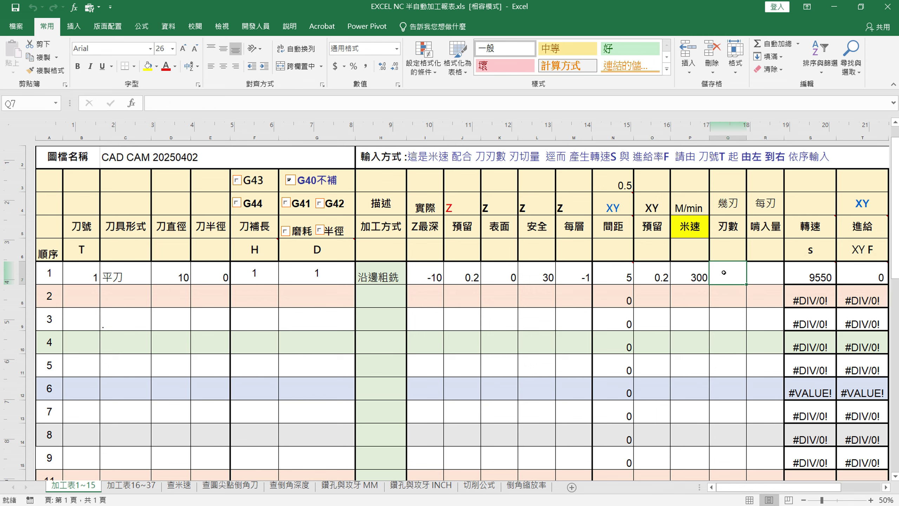
# Change the cutting speed (米速) in row 1 to 200 M/min
pyautogui.doubleClick(699, 277)
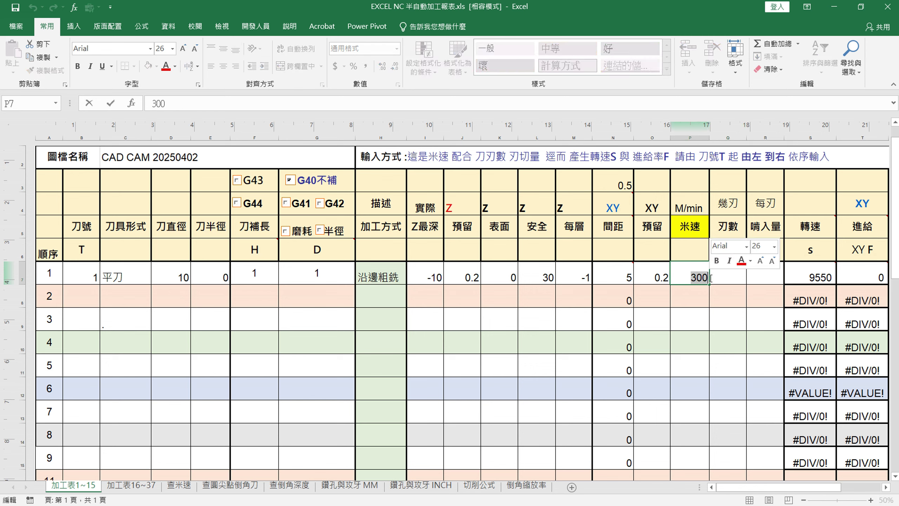
pyautogui.click(708, 278)
pyautogui.press('BackSpace')
pyautogui.press('BackSpace')
pyautogui.press('BackSpace')
pyautogui.write('200')
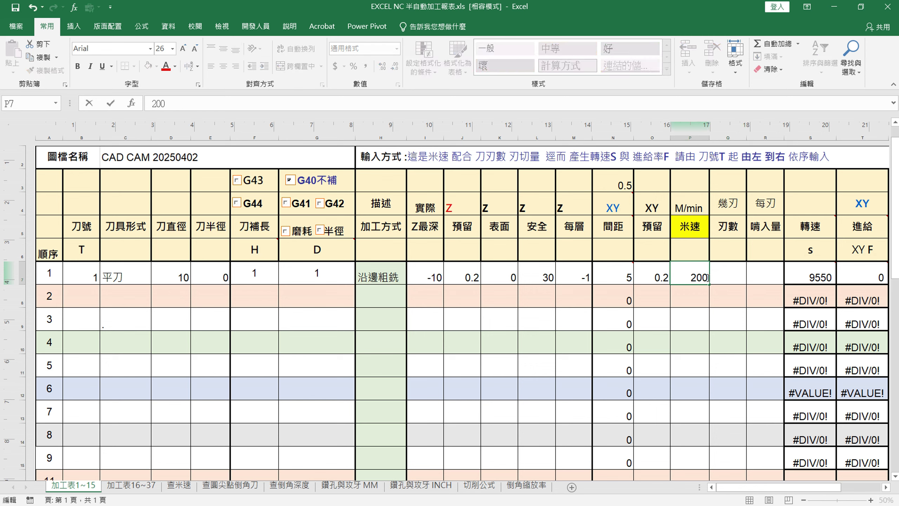
pyautogui.press('Tab')
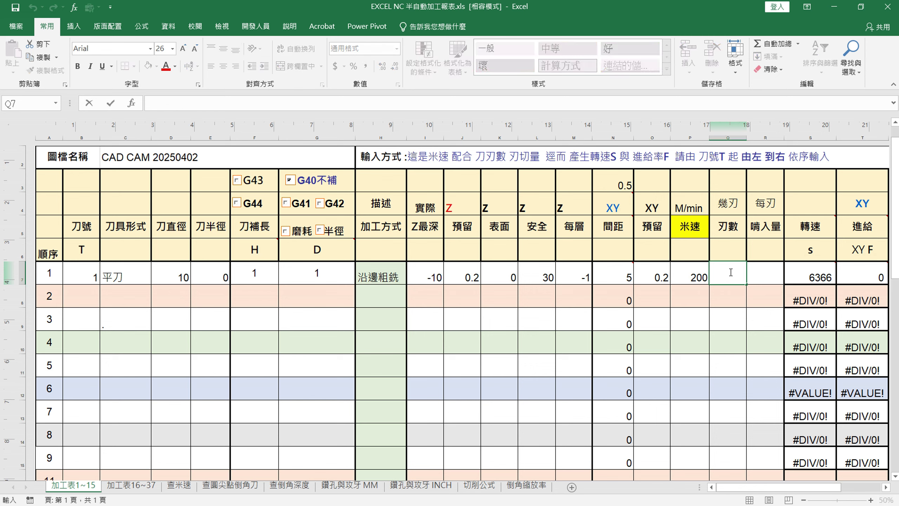
# Set the number of flutes (刃數) in row 1 to 4 and the feed per tooth (啃入量) to 0.01
pyautogui.write('4')
pyautogui.click(757, 274)
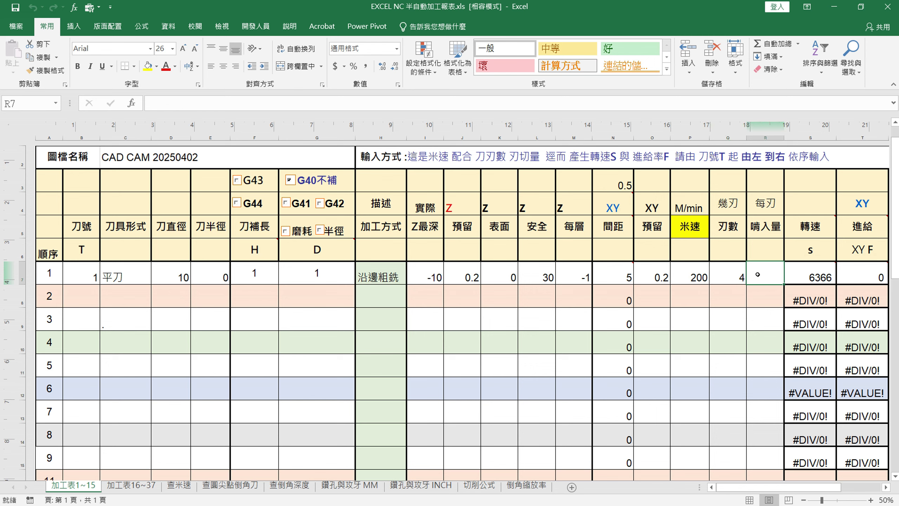
pyautogui.write('.01')
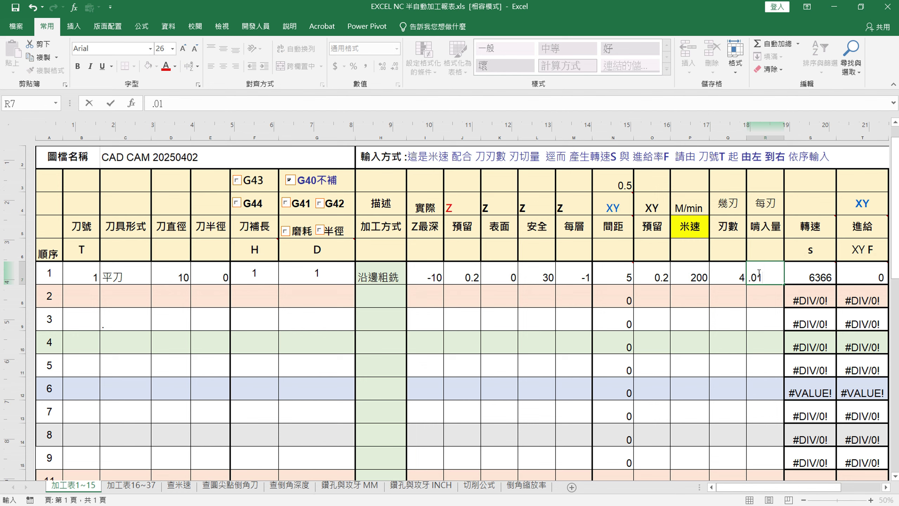
pyautogui.press('Tab')
# Change the feed per tooth (啃入量) in row 1 to 0.02
pyautogui.doubleClick(762, 276)
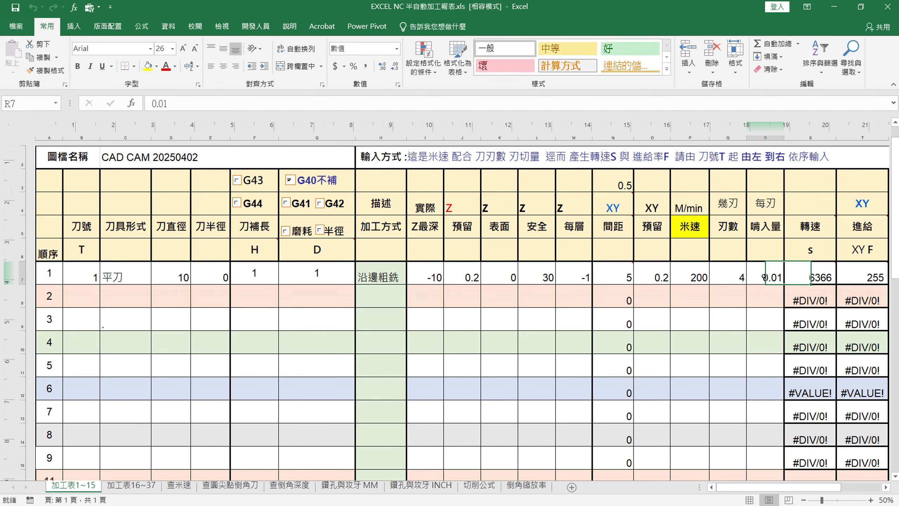
pyautogui.press('BackSpace')
pyautogui.write('2')
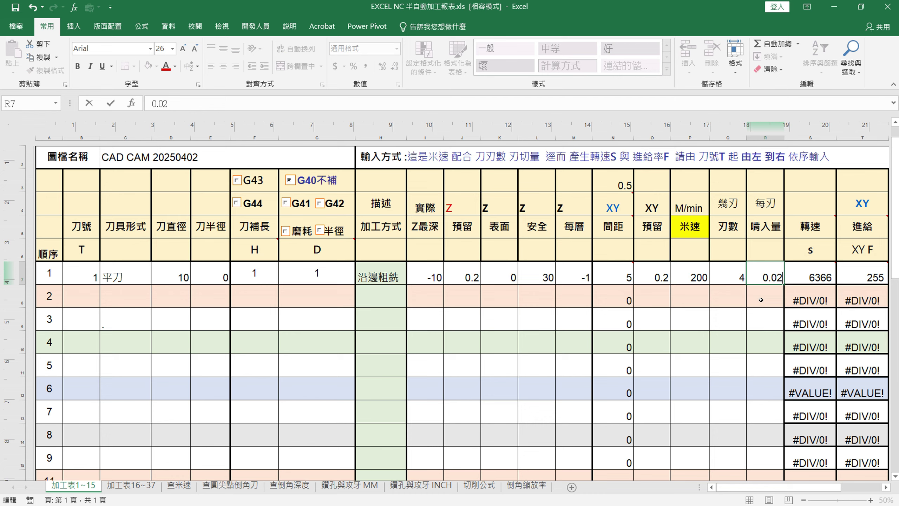
pyautogui.press('Tab')
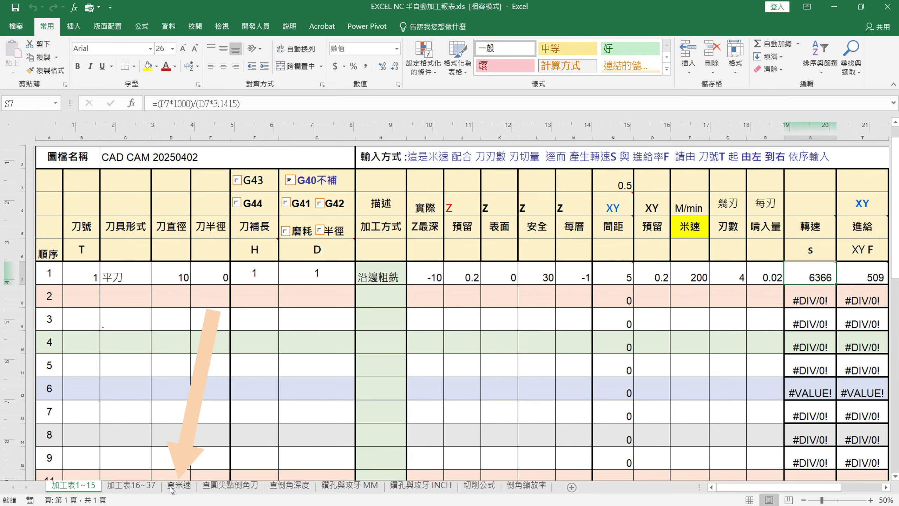
# Look over the 查米速 cutting speed table and the tip radius table on the 查圓尖點倒角刀 sheet
pyautogui.click(186, 487)
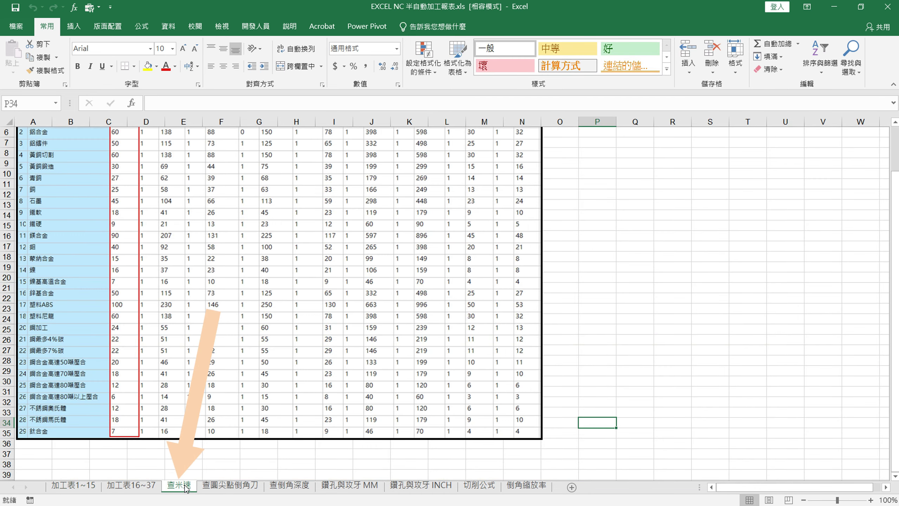
pyautogui.click(223, 488)
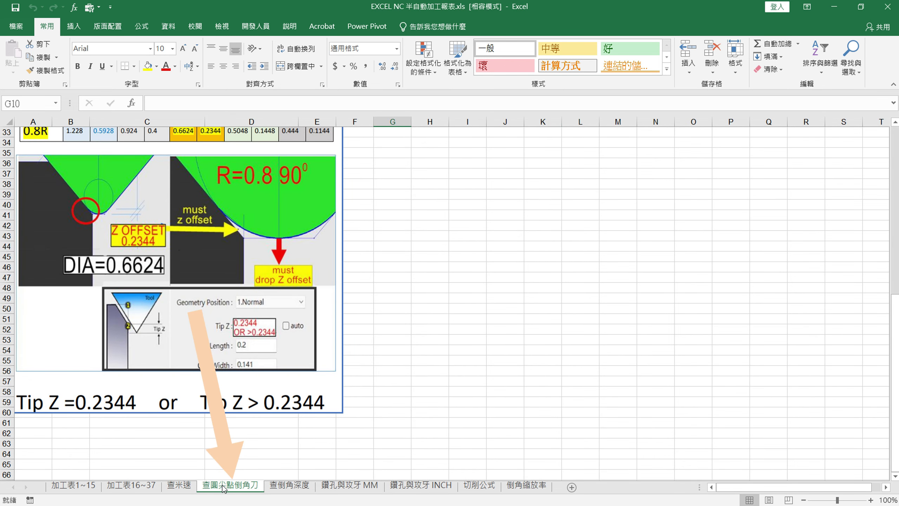
pyautogui.scroll(5, 177, 301)
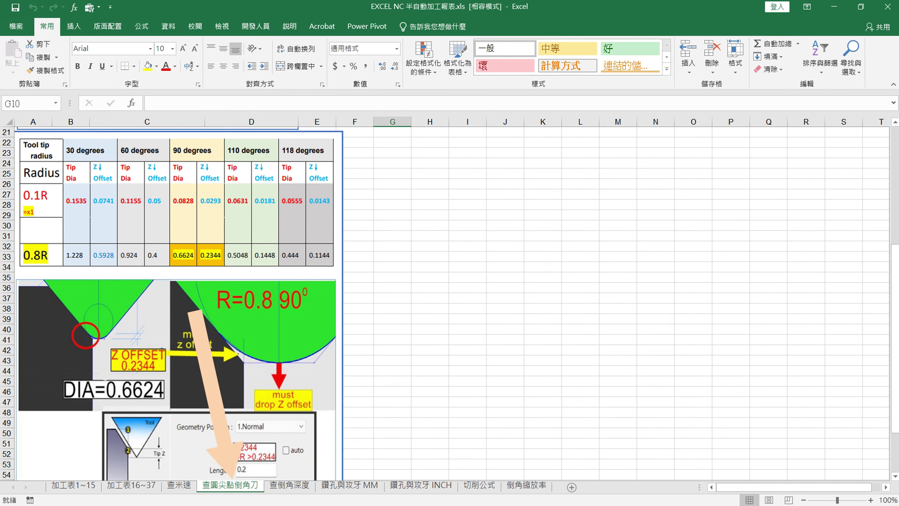
# Look over the tip radius diagrams and the 查倒角深度, 鑽孔與攻牙 MM, 切削公式 and 倒角縮放率 reference sheets
pyautogui.scroll(-3, 246, 323)
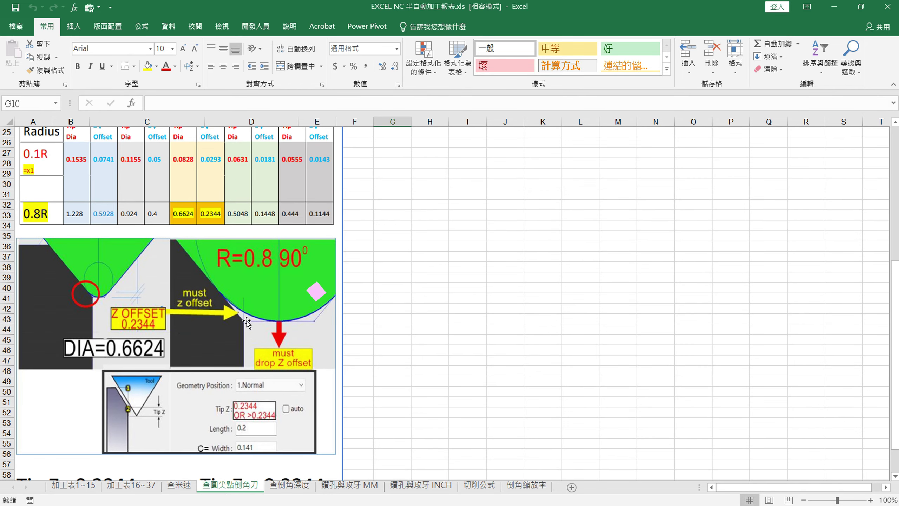
pyautogui.click(285, 488)
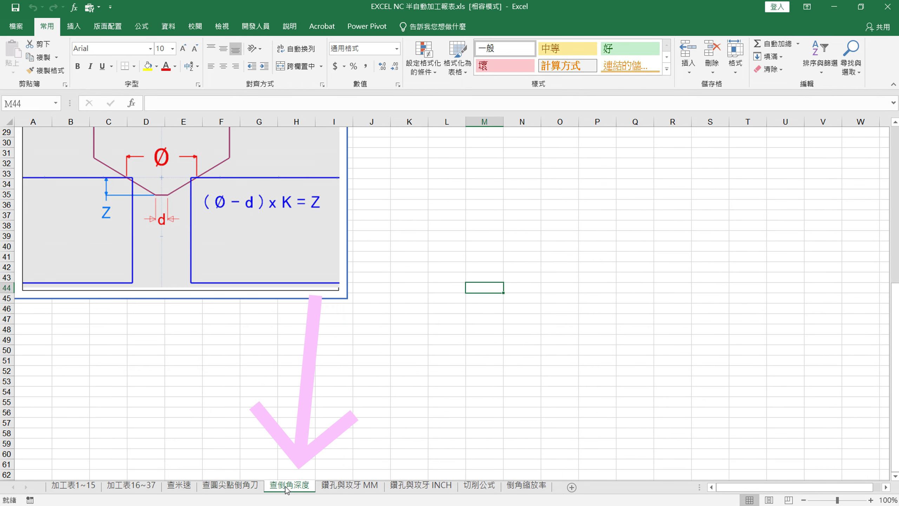
pyautogui.scroll(5, 285, 473)
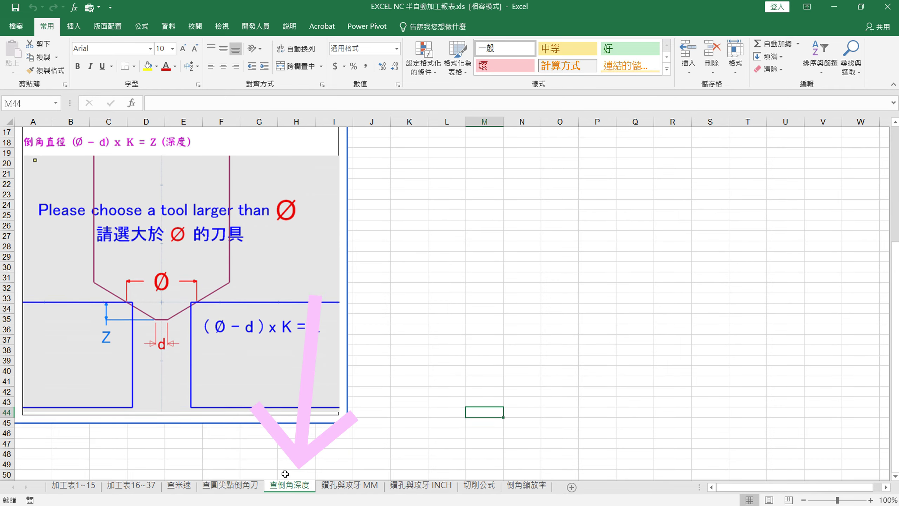
pyautogui.scroll(3, 285, 474)
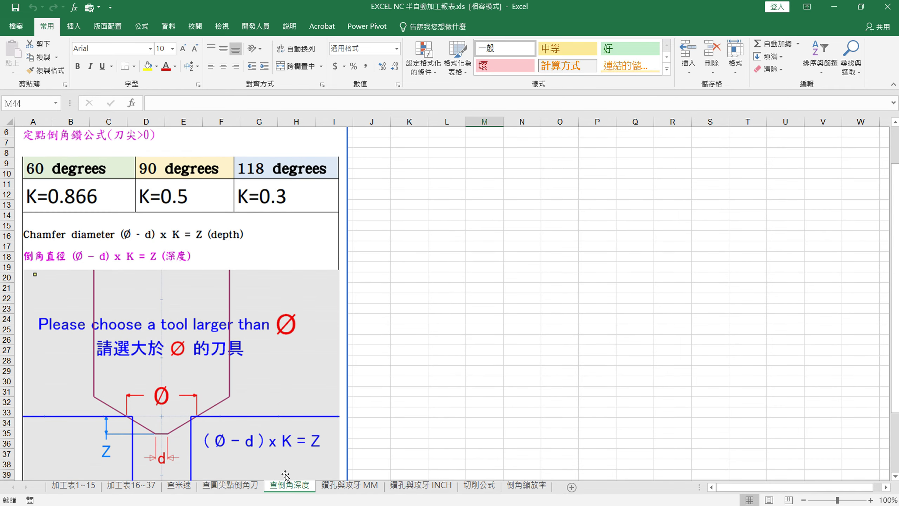
pyautogui.click(369, 489)
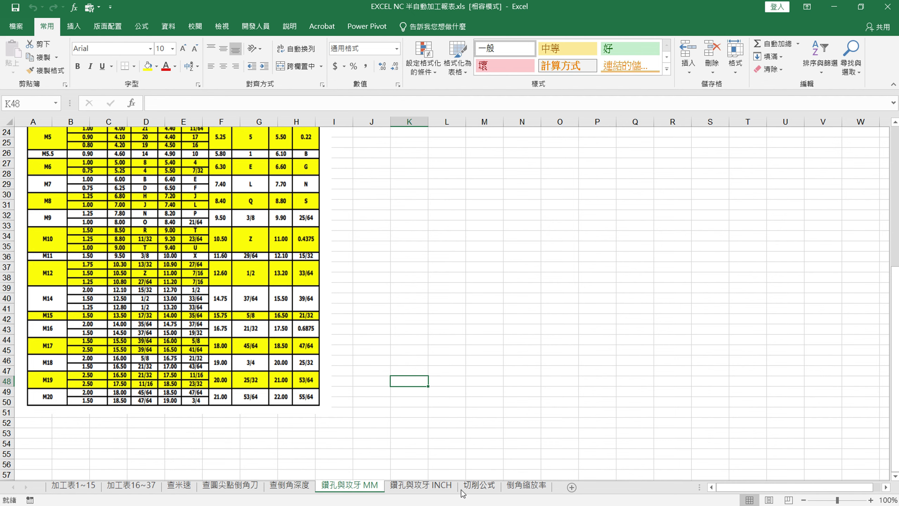
pyautogui.click(474, 491)
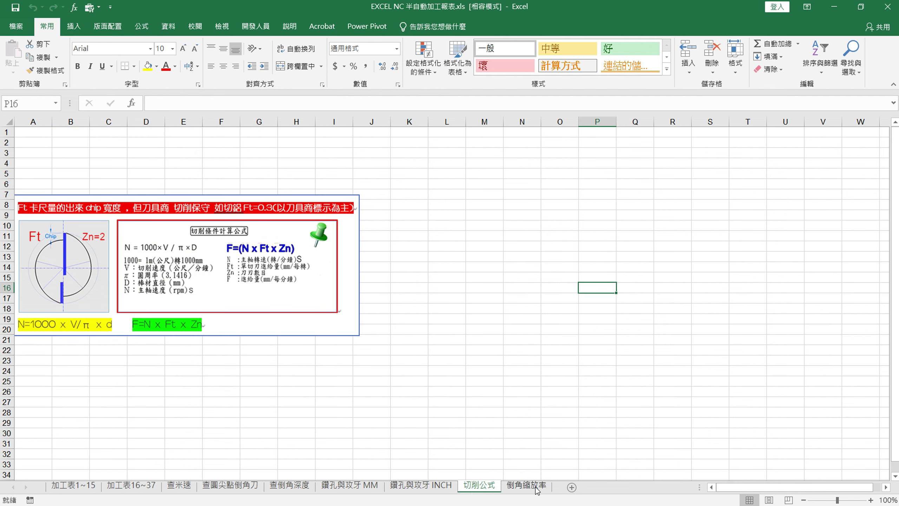
pyautogui.click(535, 488)
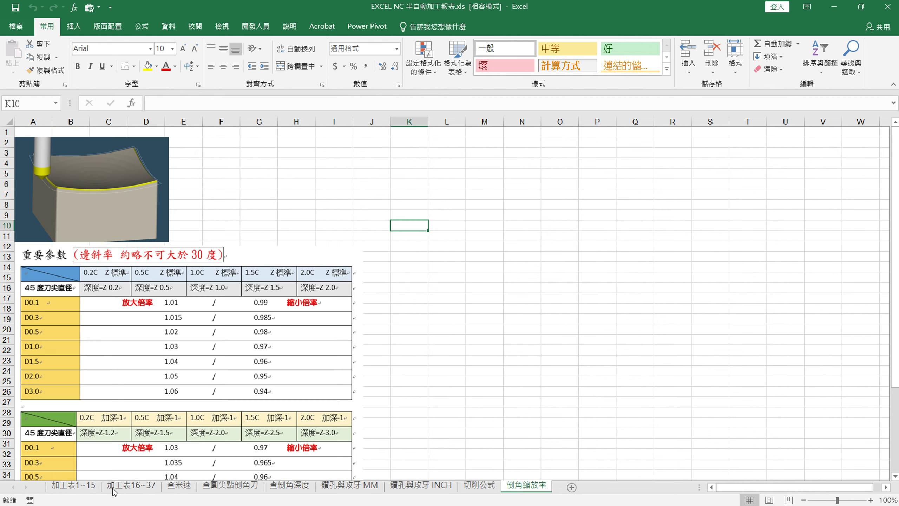
# On the 加工表1~15 sheet, set row 2's tool number (刀號) to 2 and its tool type (刀具形式) to 球刀
pyautogui.click(91, 487)
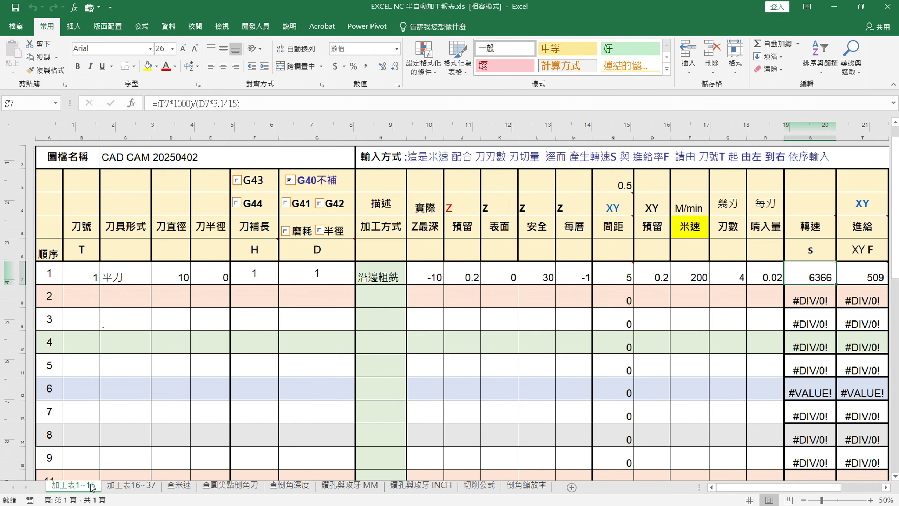
pyautogui.doubleClick(86, 298)
pyautogui.write('2')
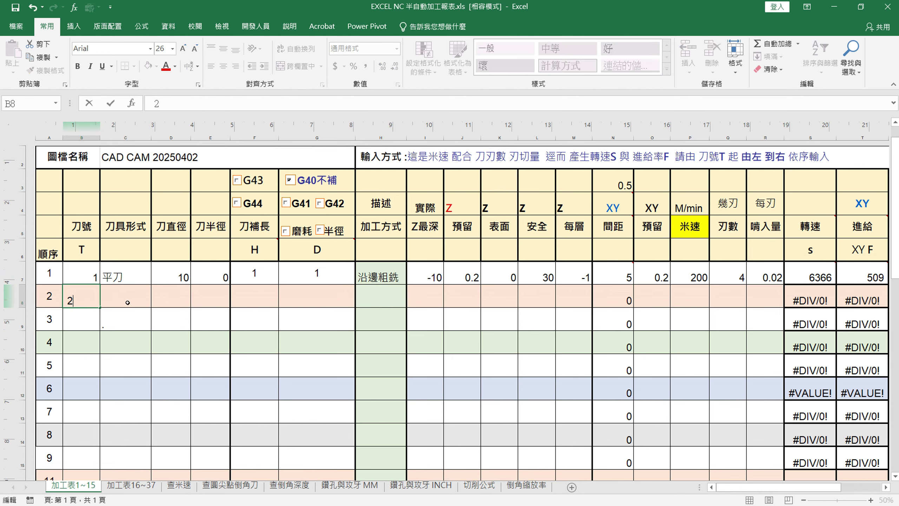
pyautogui.press('Tab')
pyautogui.scroll(5, 129, 299)
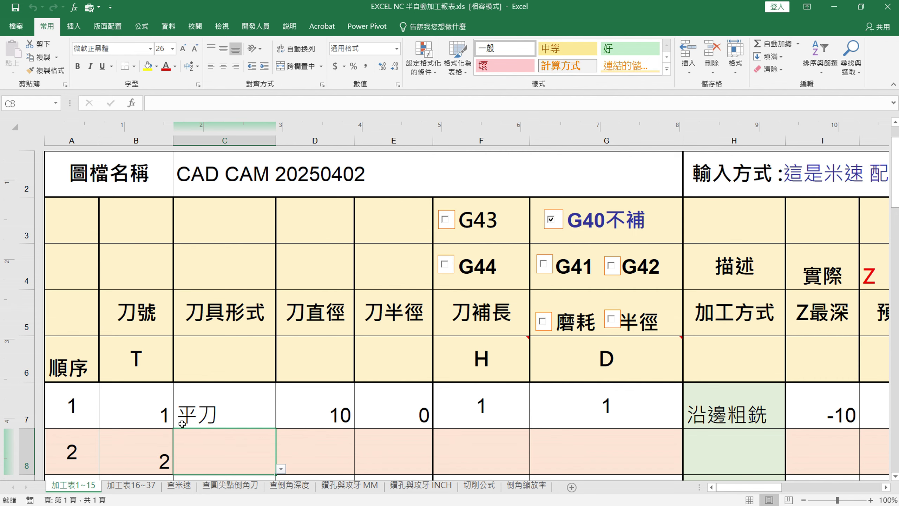
pyautogui.scroll(-1, 181, 413)
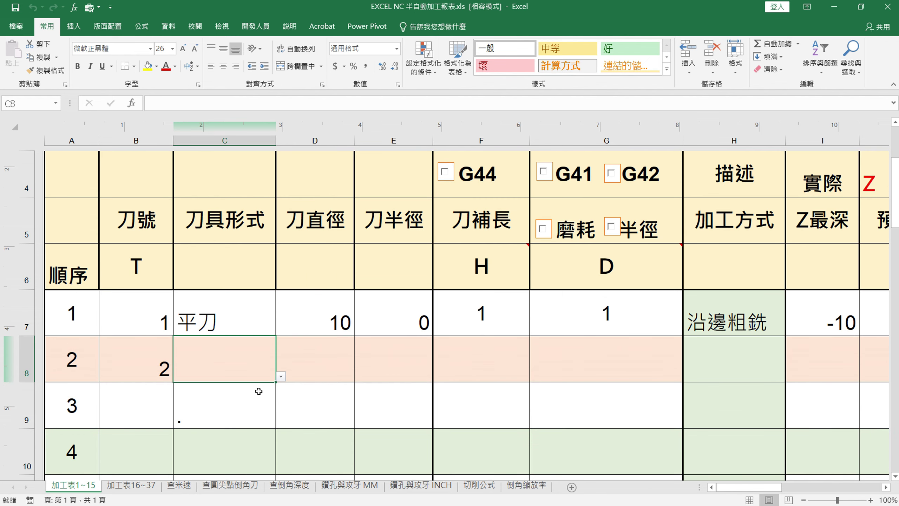
pyautogui.click(283, 378)
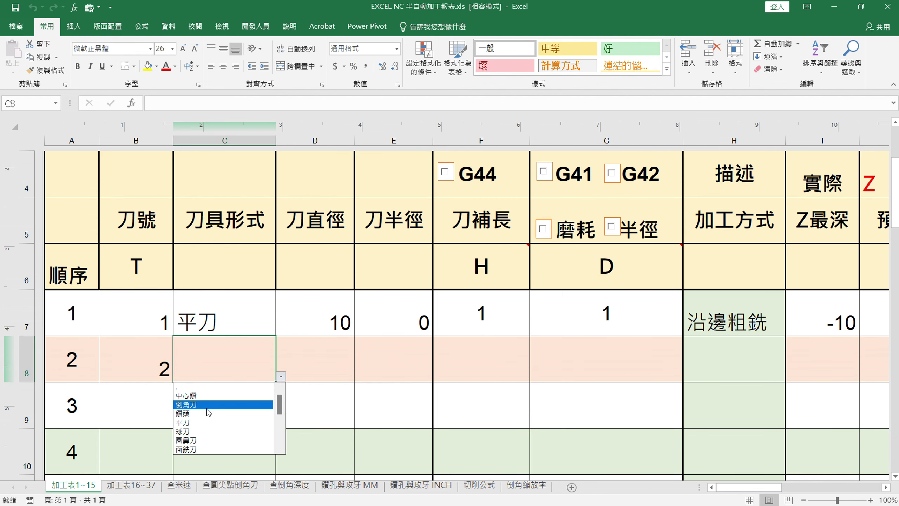
pyautogui.click(198, 431)
# Set the tool diameter (刀直徑) in row 2 to 6 and the tool radius (刀半徑) to 3
pyautogui.click(311, 372)
pyautogui.scroll(-5, 312, 371)
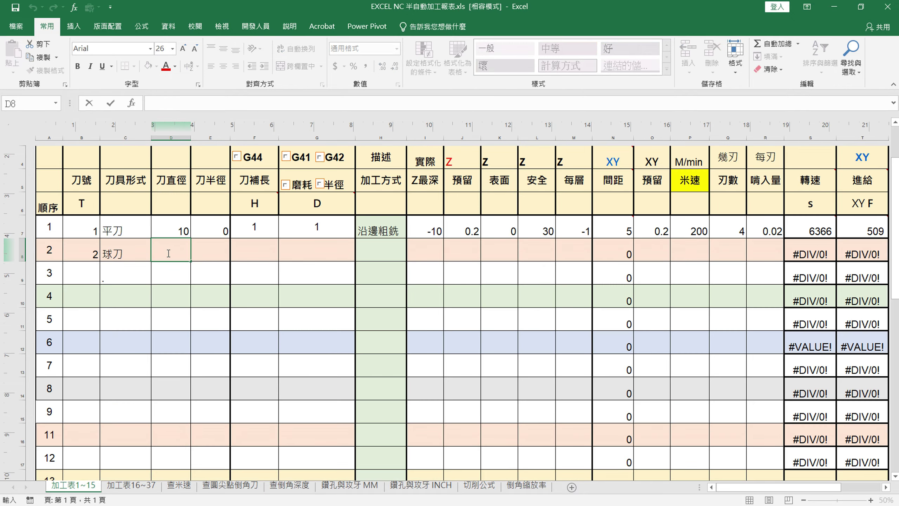
pyautogui.write('6')
pyautogui.press('Tab')
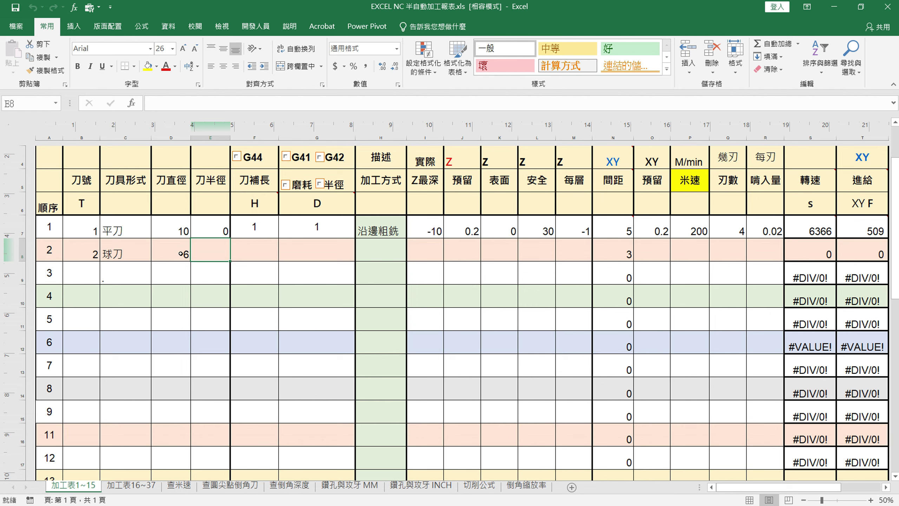
pyautogui.write('3')
pyautogui.press('Tab')
# Enter 2 for both the length offset H and the offset D in row 2
pyautogui.write('2')
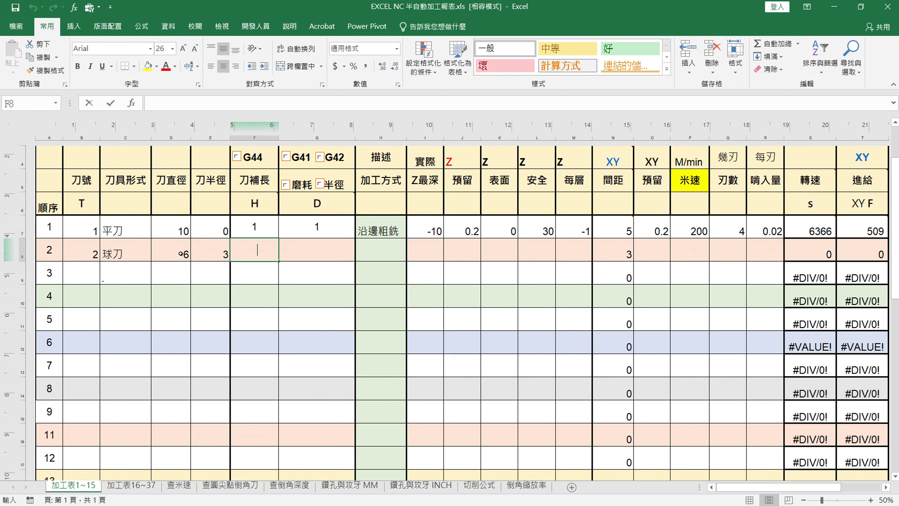
pyautogui.press('Tab')
pyautogui.write('2')
pyautogui.press('Tab')
# Choose 沿邊精修 as the machining method (加工方式) for row 2
pyautogui.scroll(4, 180, 254)
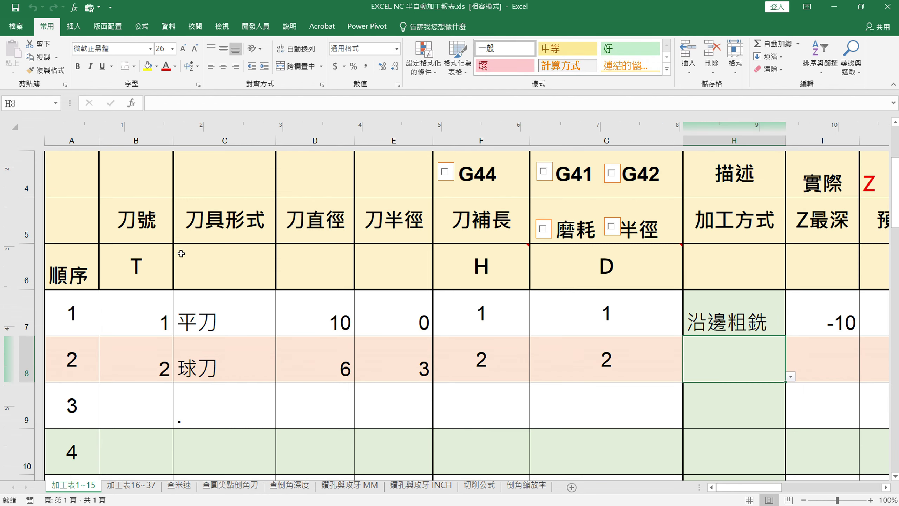
pyautogui.click(791, 376)
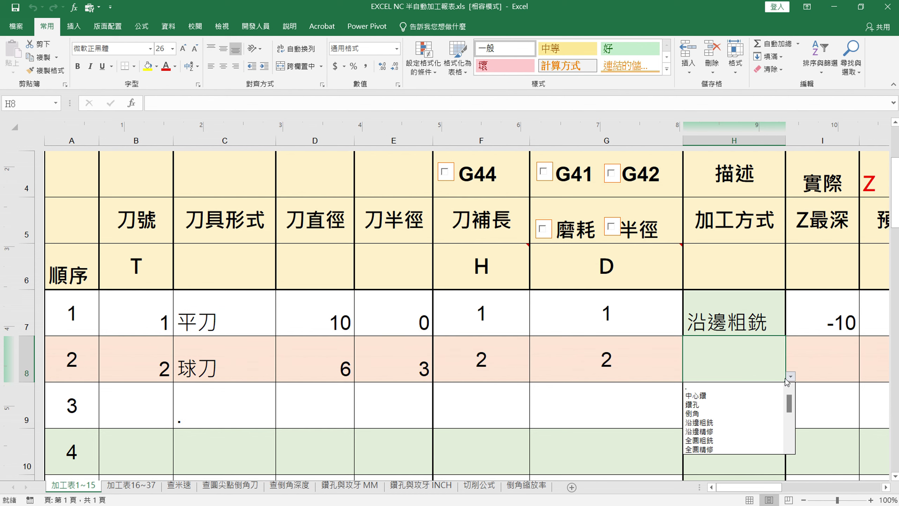
pyautogui.click(720, 431)
pyautogui.click(796, 376)
# Fill in row 2's Z values: allowance (預留) 0, surface (表面) 5 and safety height (安全) 30
pyautogui.keyDown('ctrl'); pyautogui.scroll(-5, 795, 376); pyautogui.keyUp('ctrl')
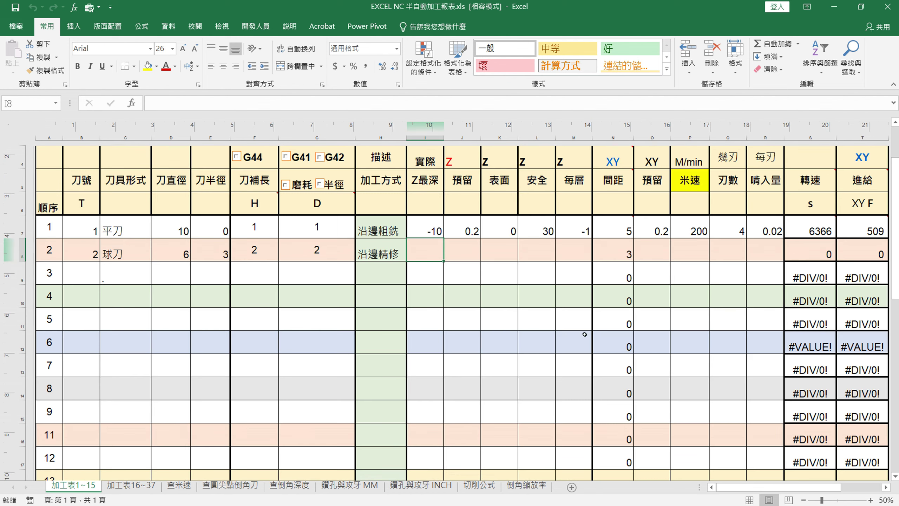
pyautogui.click(448, 245)
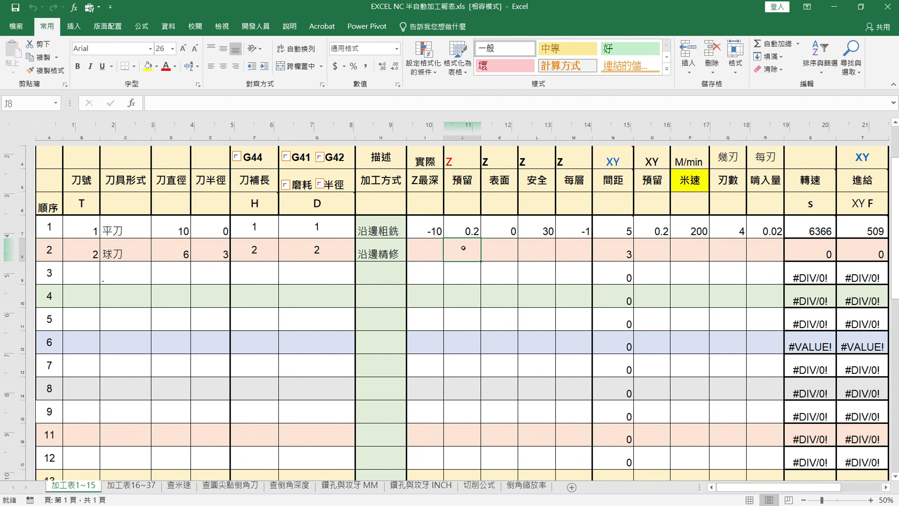
pyautogui.write('0')
pyautogui.press('Tab')
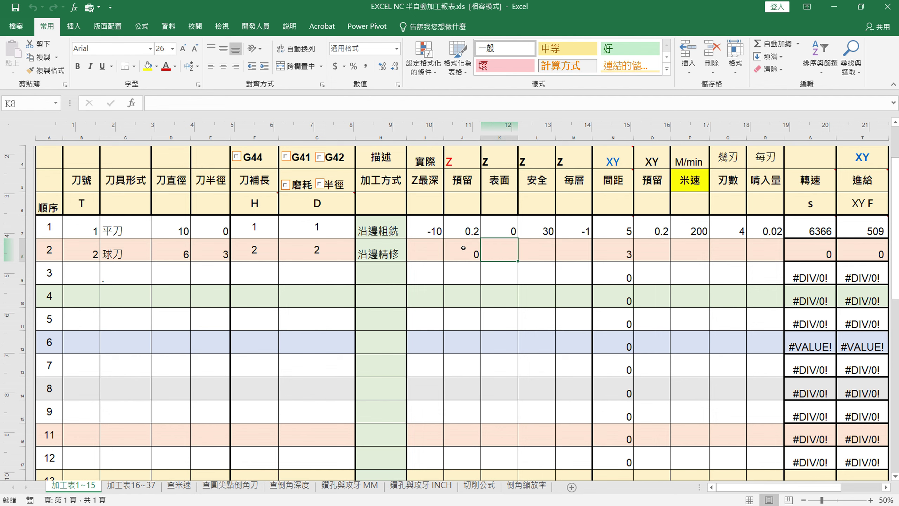
pyautogui.write('5')
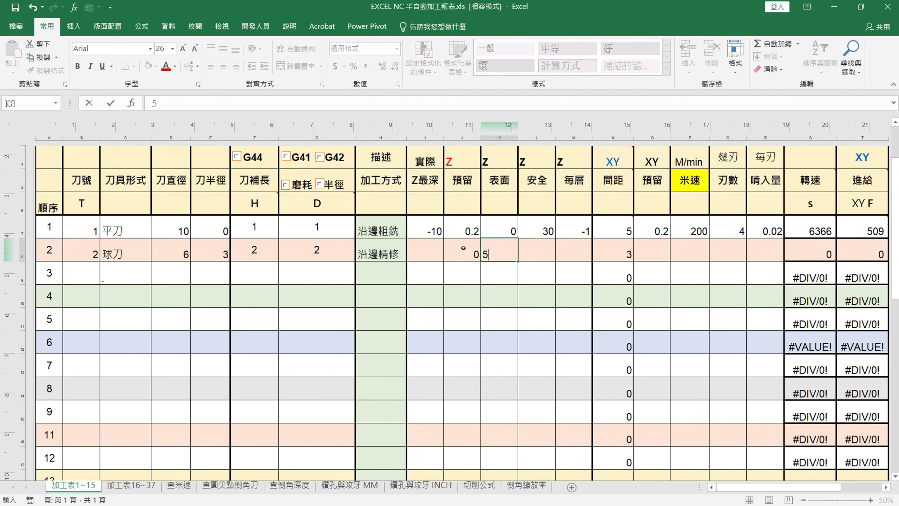
pyautogui.press('Tab')
pyautogui.write('30')
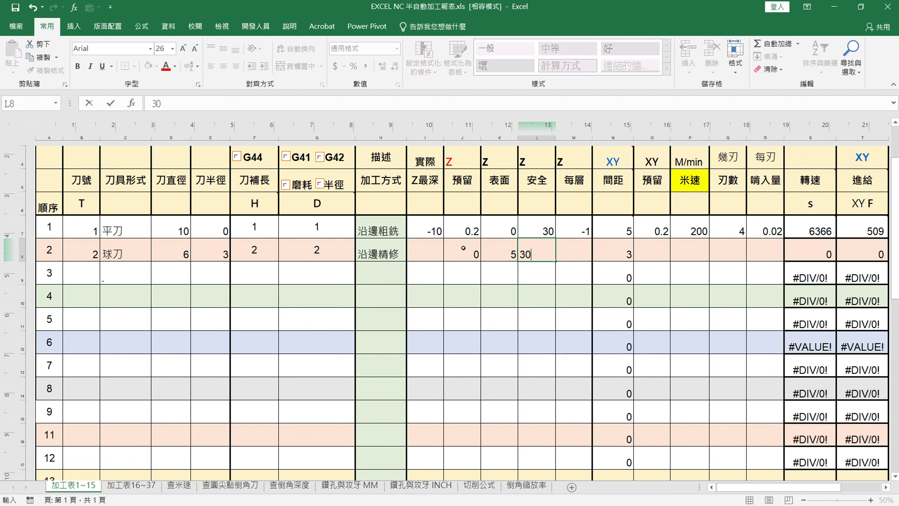
pyautogui.press('Tab')
# Replace the XY spacing (間距) formula in row 2 with 0.3 and set the XY allowance (預留) to 0
pyautogui.press('Tab')
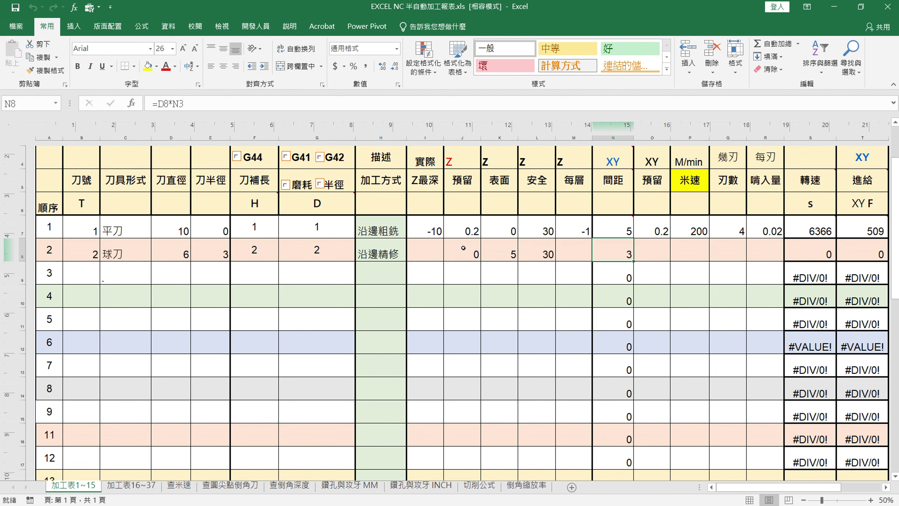
pyautogui.write('.3')
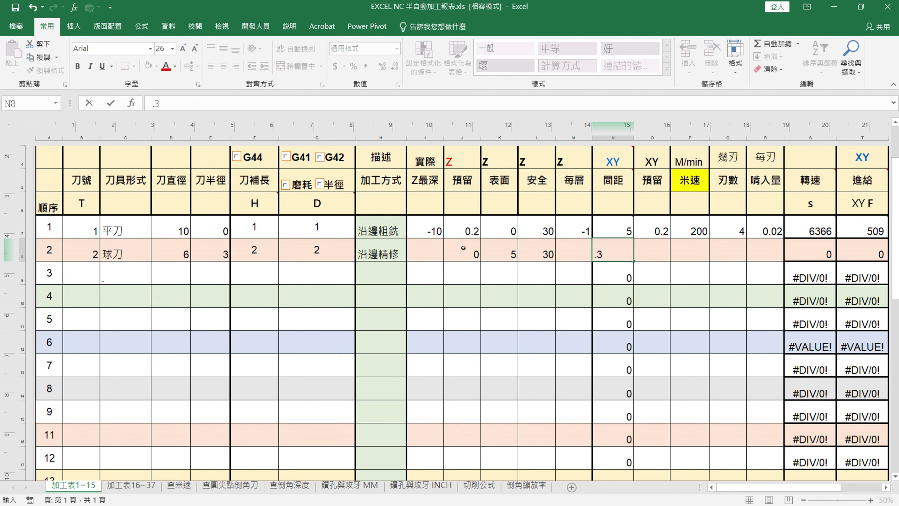
pyautogui.press('Tab')
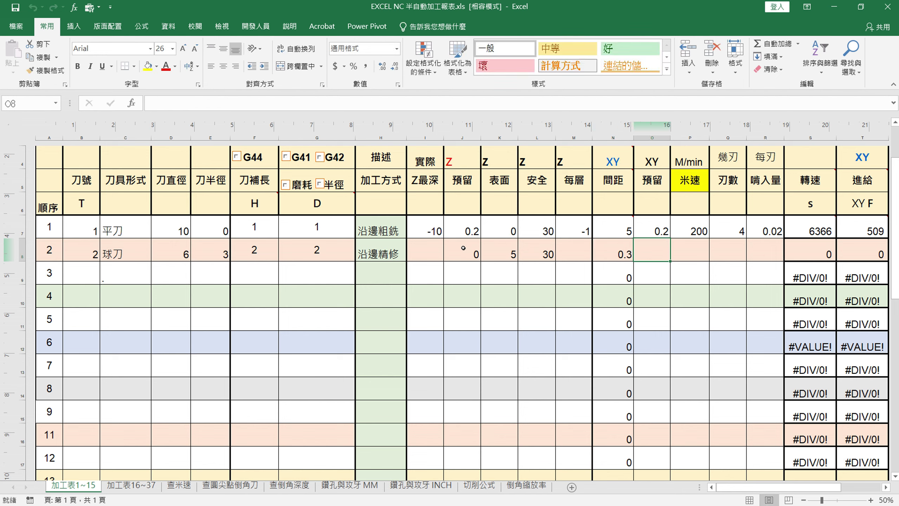
pyautogui.write('0')
pyautogui.press('Tab')
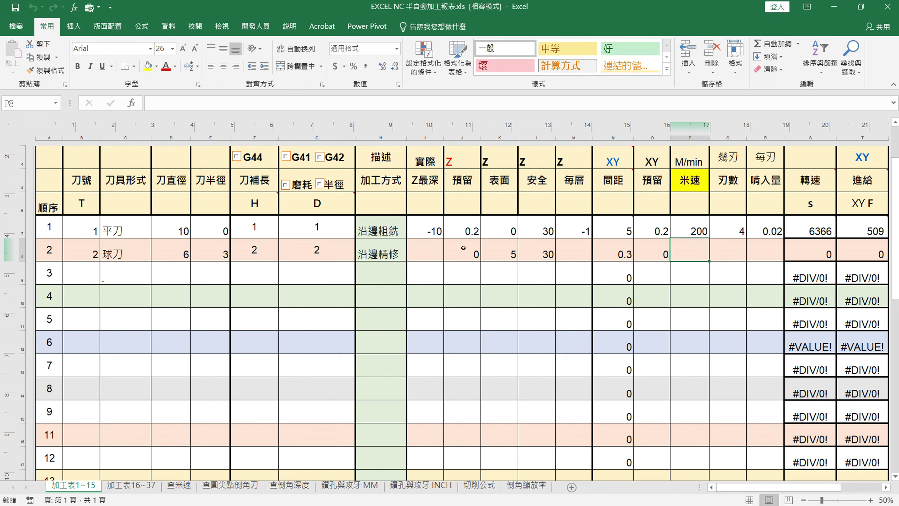
# Enter row 2's cutting parameters: cutting speed (米速) 300 M/min, flutes (刃數) 4 and feed per tooth (啃入量) 0.01
pyautogui.write('300')
pyautogui.press('Tab')
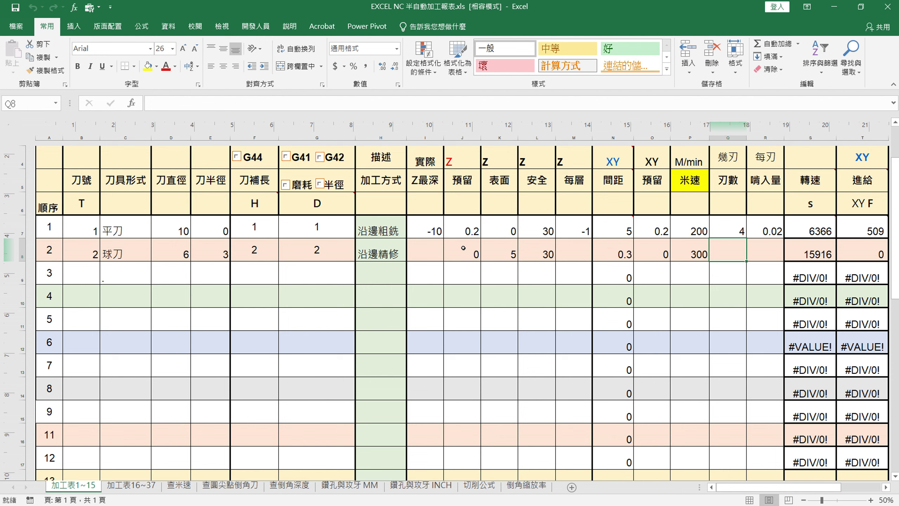
pyautogui.write('4')
pyautogui.press('Tab')
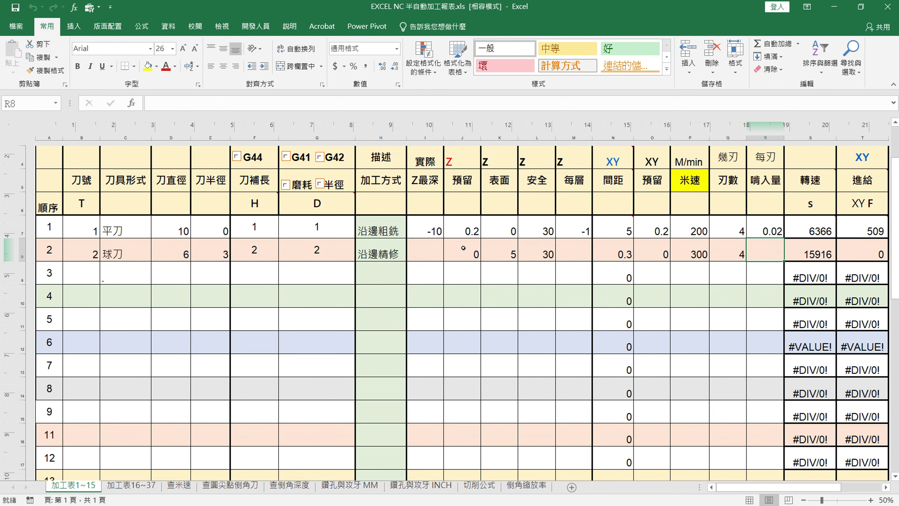
pyautogui.write('.01')
pyautogui.press('Tab')
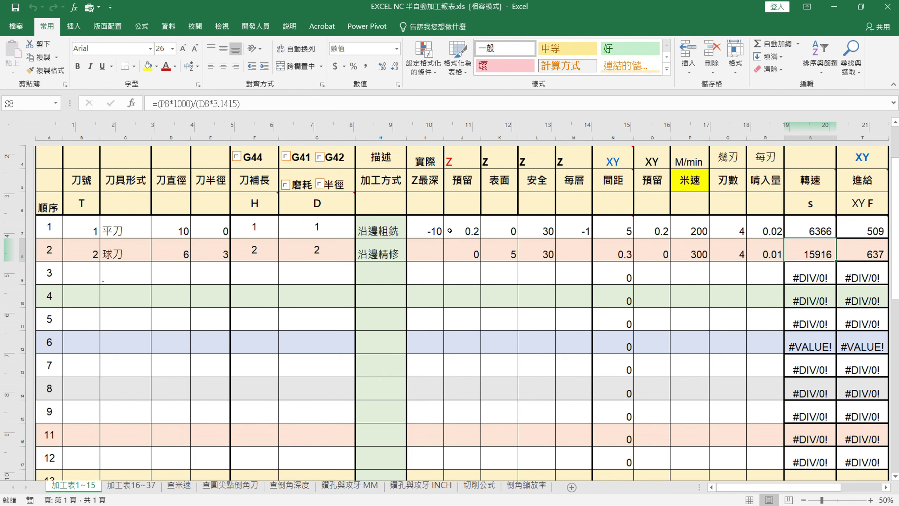
# View the workpiece diagram and the stock, clamping and work offset section below the tool rows
pyautogui.scroll(-5, 450, 230)
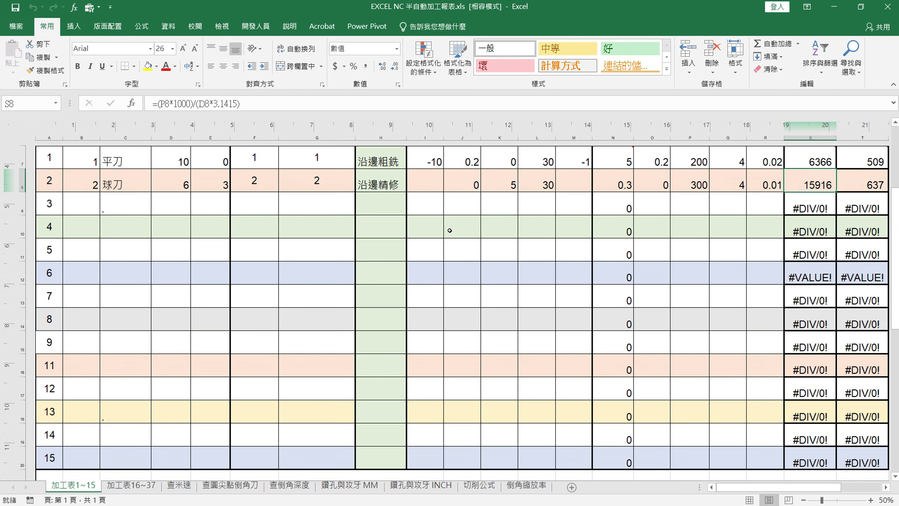
pyautogui.scroll(-1, 449, 231)
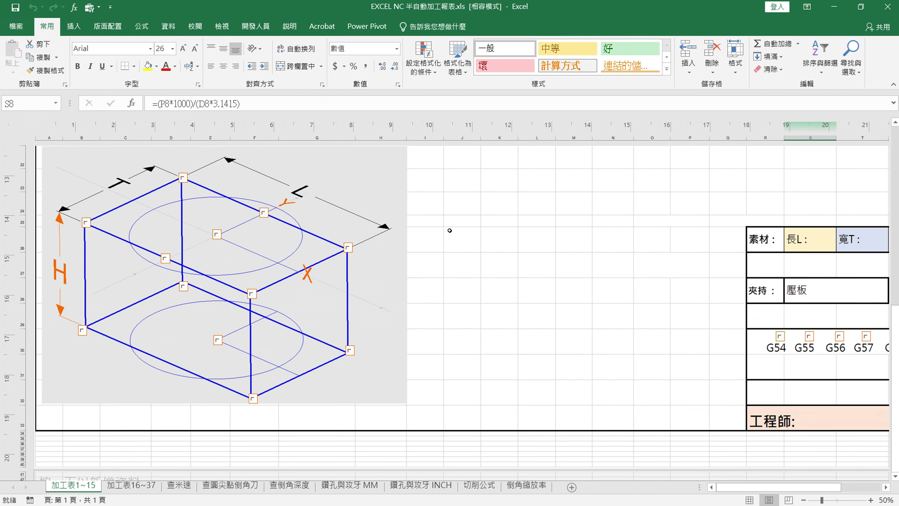